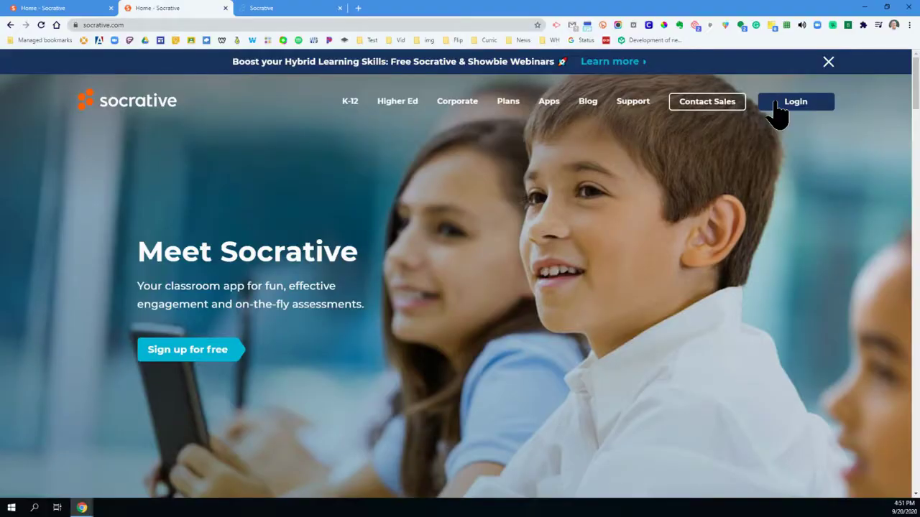
Step: Sign in to Socrative through Teacher Login to reach the Launch page
left_click(779, 109)
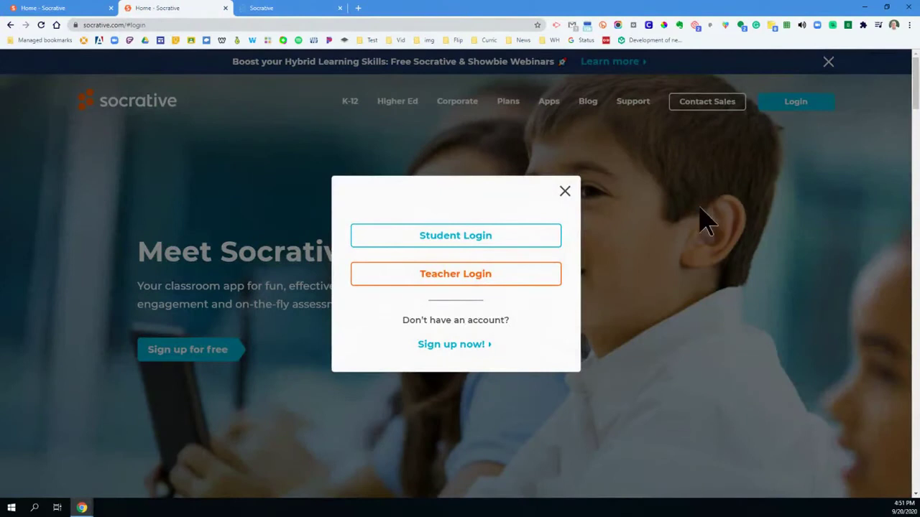
left_click(511, 282)
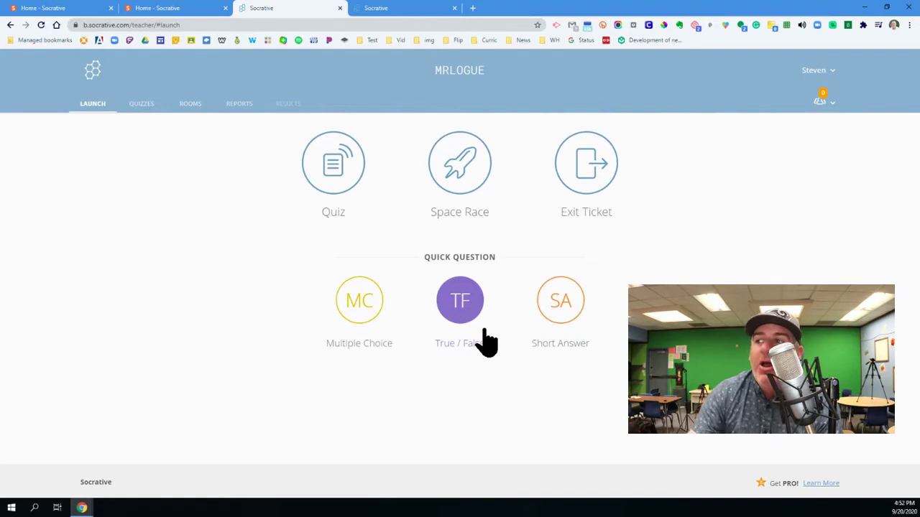
Step: Launch a short-answer quick question to the class, then finish it with no answers collected
left_click(544, 316)
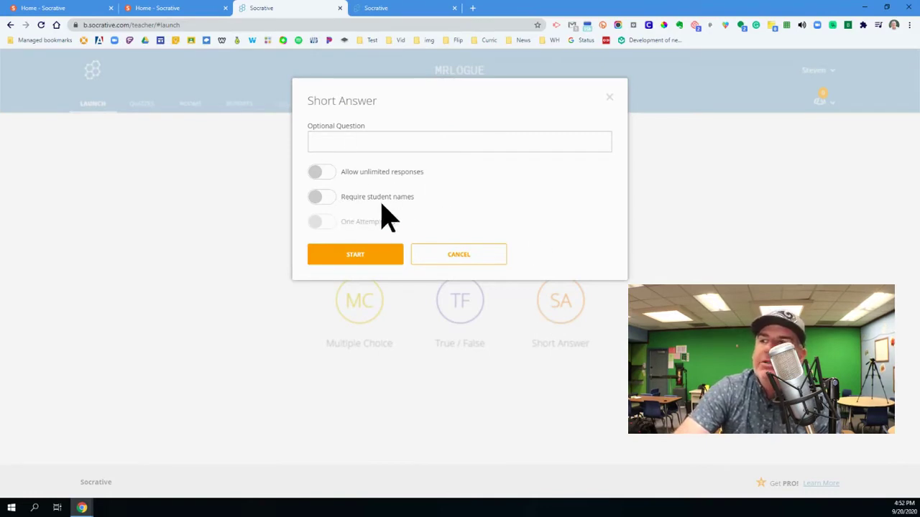
left_click(369, 263)
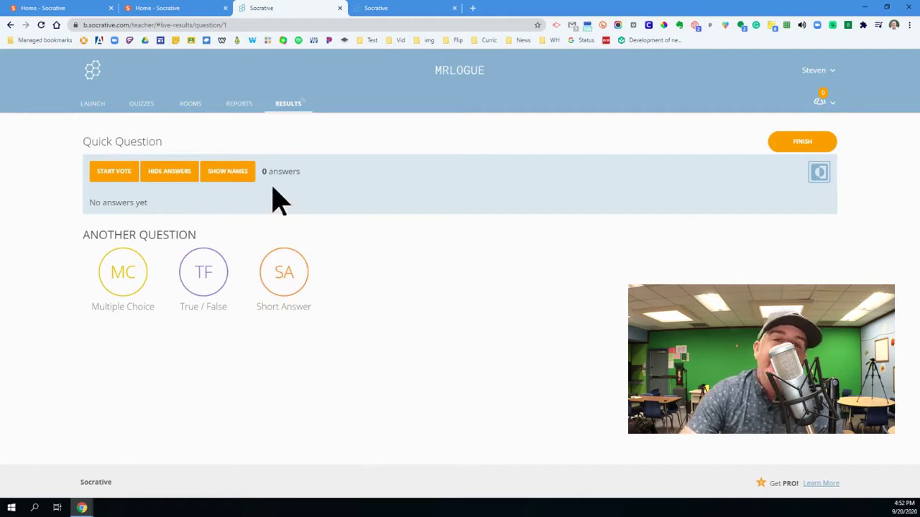
left_click(798, 154)
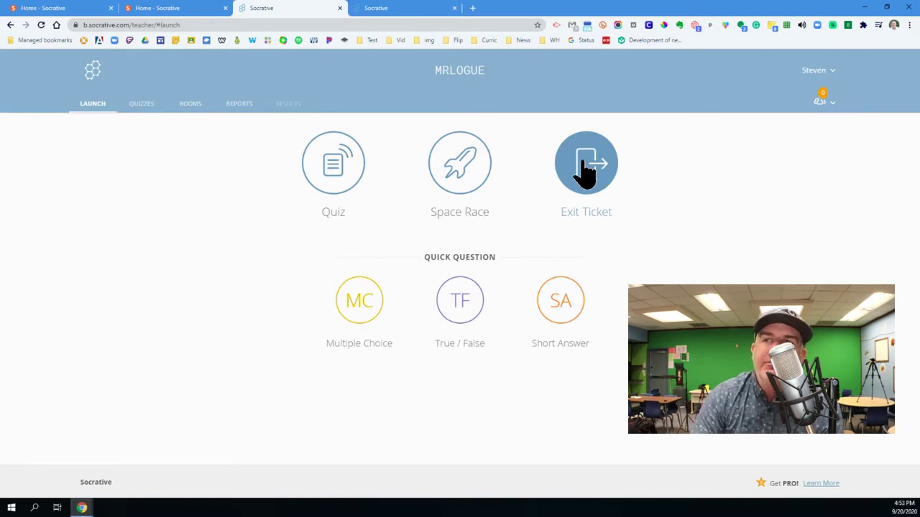
Step: Open the Quizzes list, view and close the Islam quiz's Share dialog and its share number
left_click(141, 107)
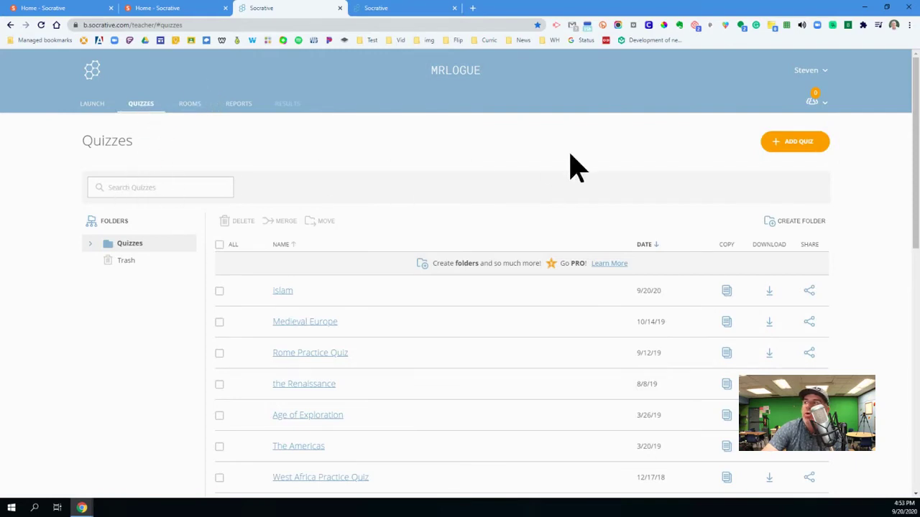
left_click(786, 153)
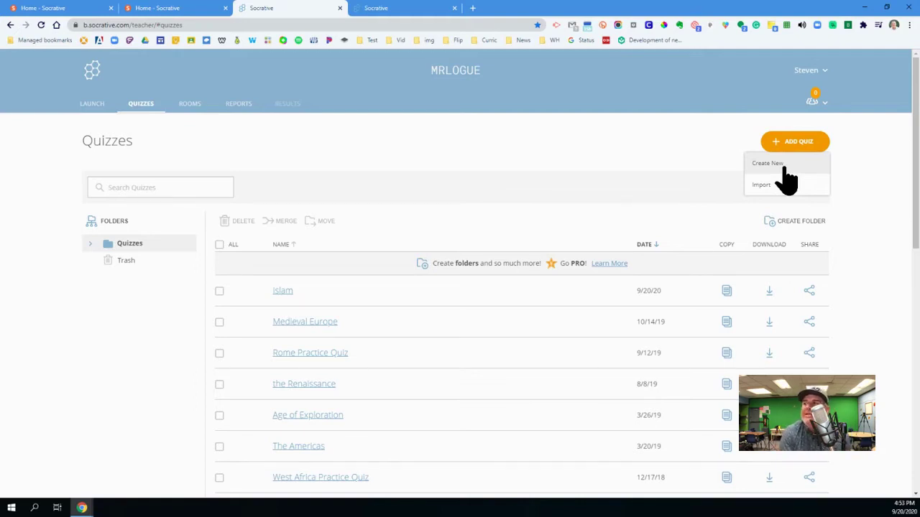
left_click(810, 291)
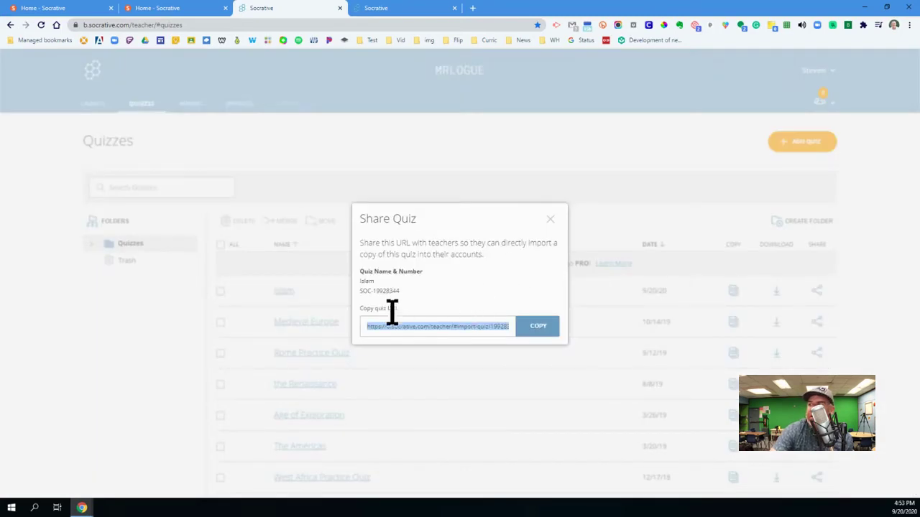
left_click_drag(400, 292, 358, 292)
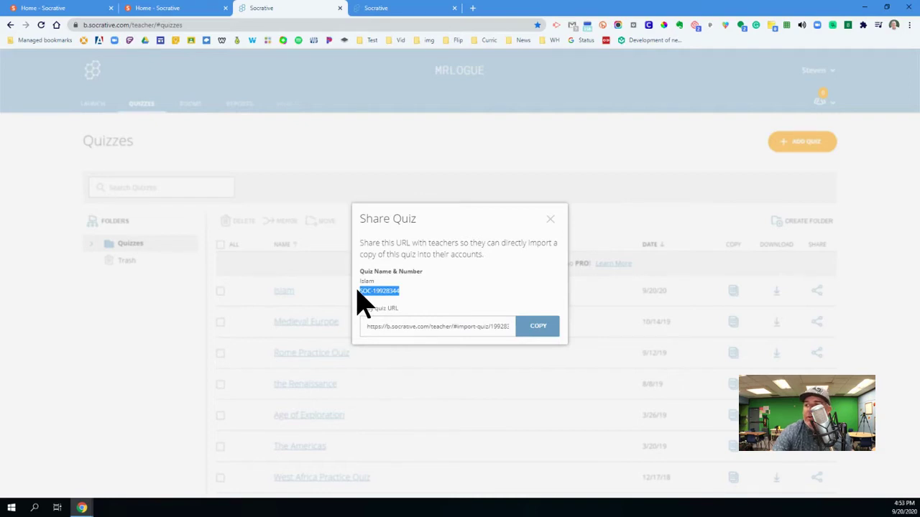
left_click(548, 220)
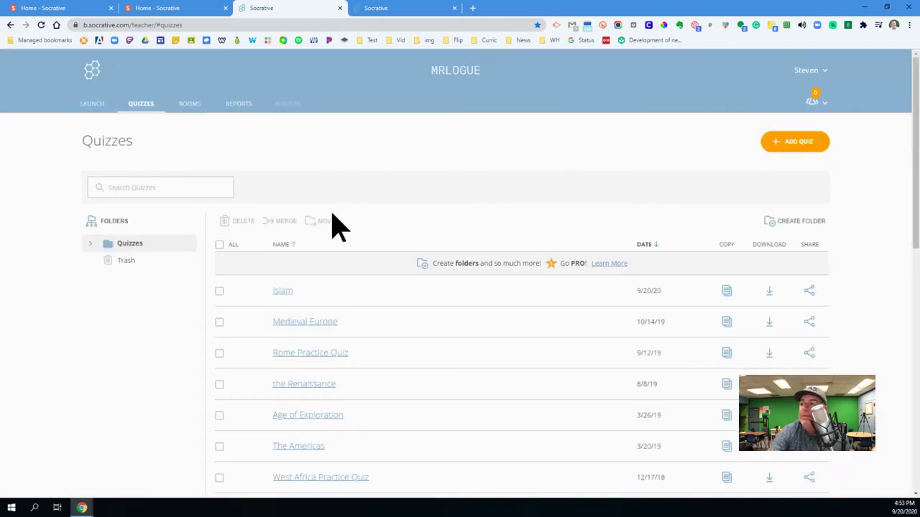
left_click(776, 162)
Step: Create a new quiz named 'Test', with Align to Standard toggled back off and sharing left on
left_click(778, 180)
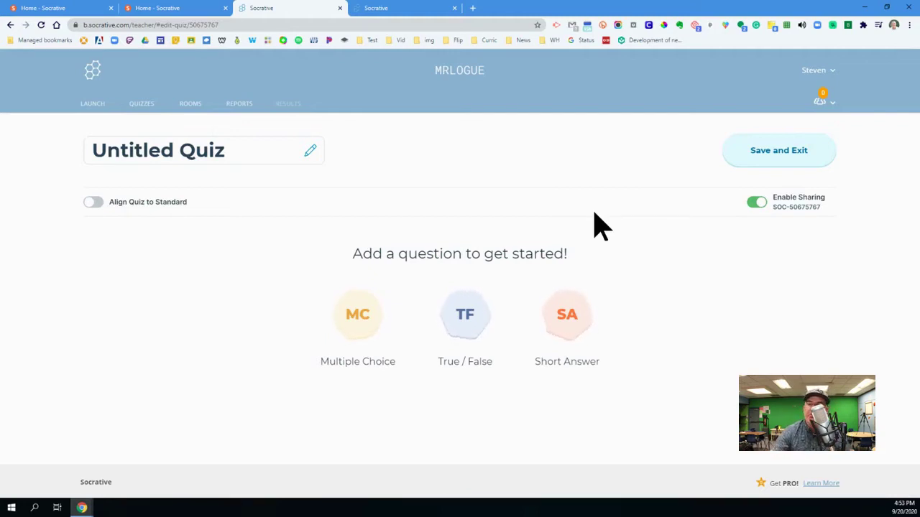
left_click_drag(92, 150, 227, 151)
type("Test")
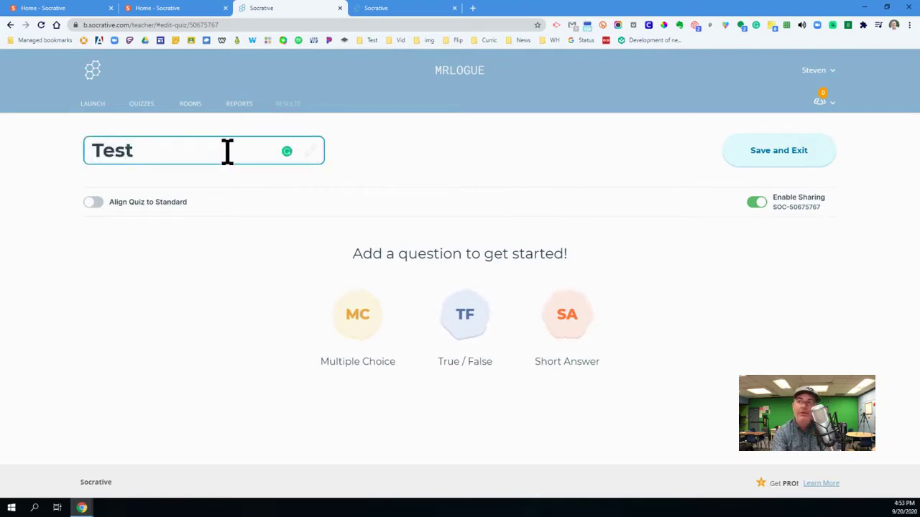
left_click(92, 204)
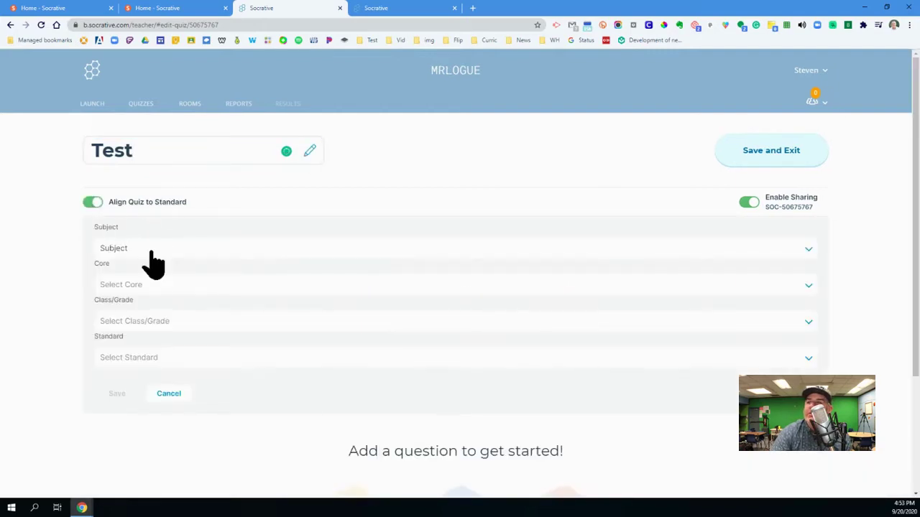
left_click(92, 203)
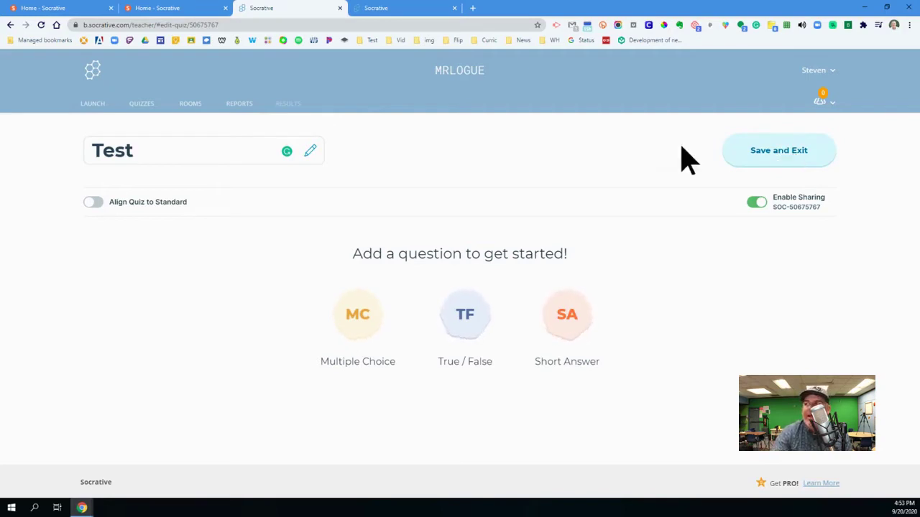
left_click(757, 204)
left_click(757, 203)
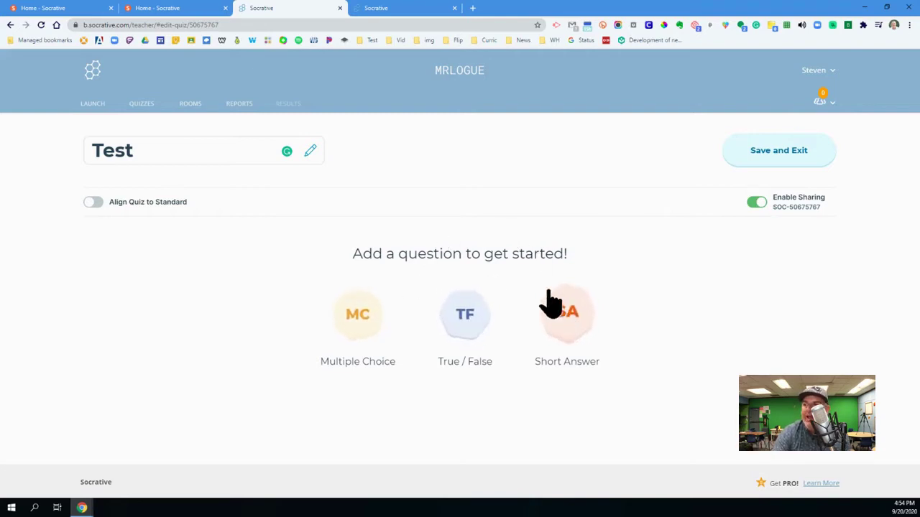
Step: Add multiple-choice question 'How many continents are there?' with answers 6, 5 and 7
left_click(362, 320)
left_click(234, 242)
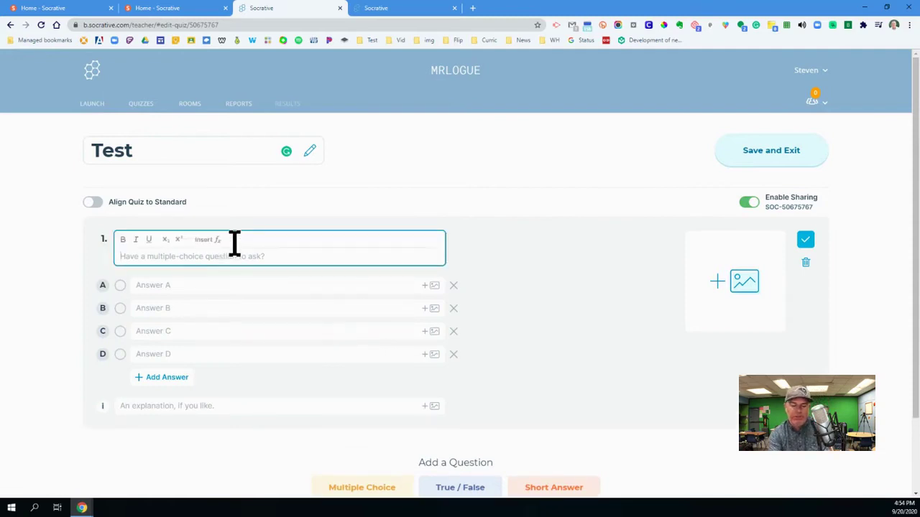
type("How ")
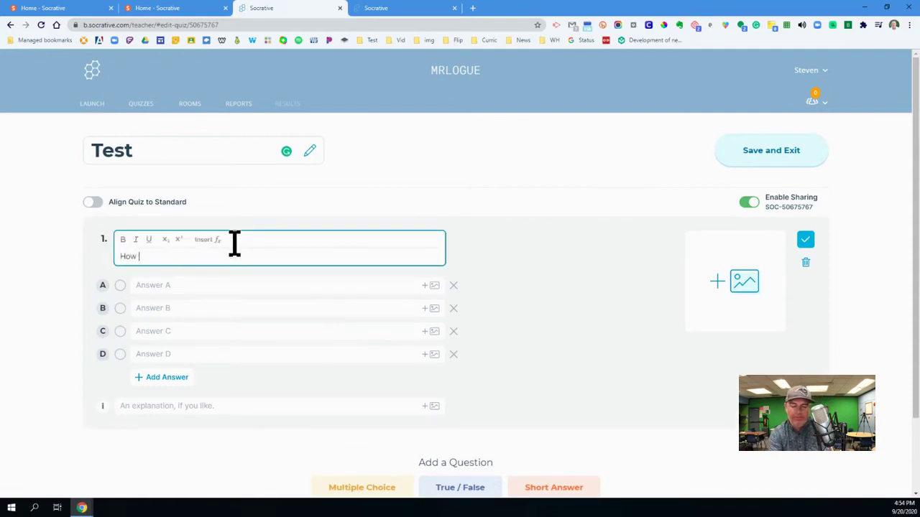
type("many continents are there?")
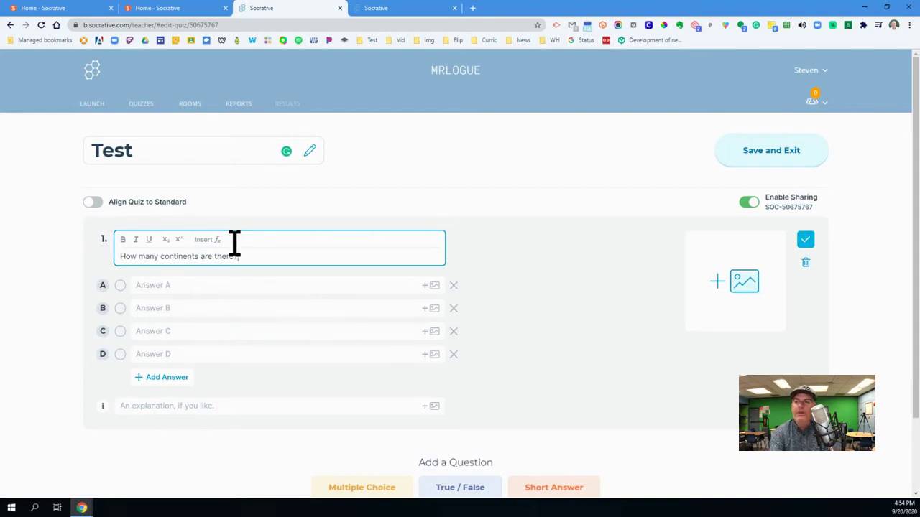
left_click(227, 288)
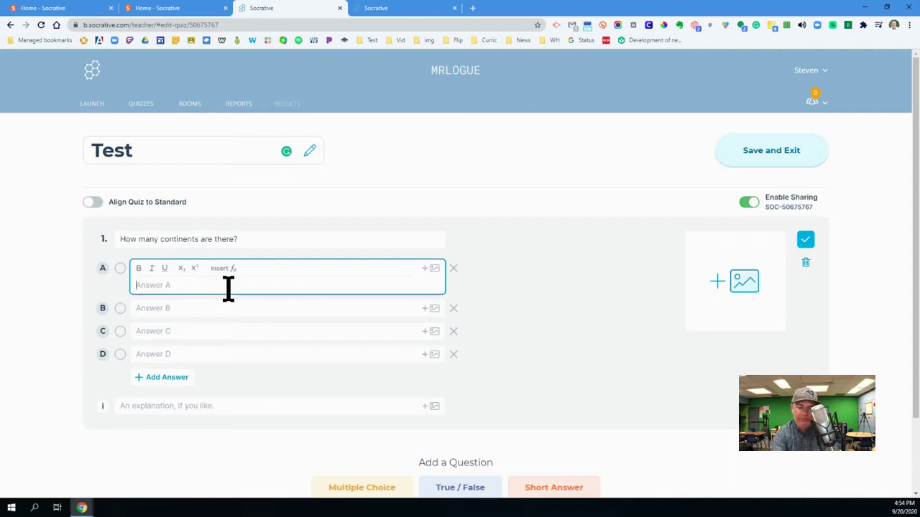
type("6")
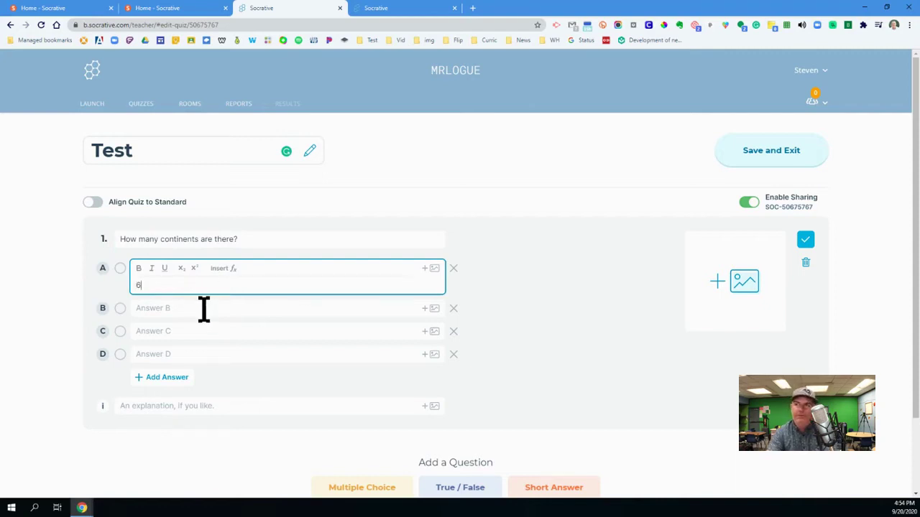
left_click(204, 309)
type("5")
left_click(185, 330)
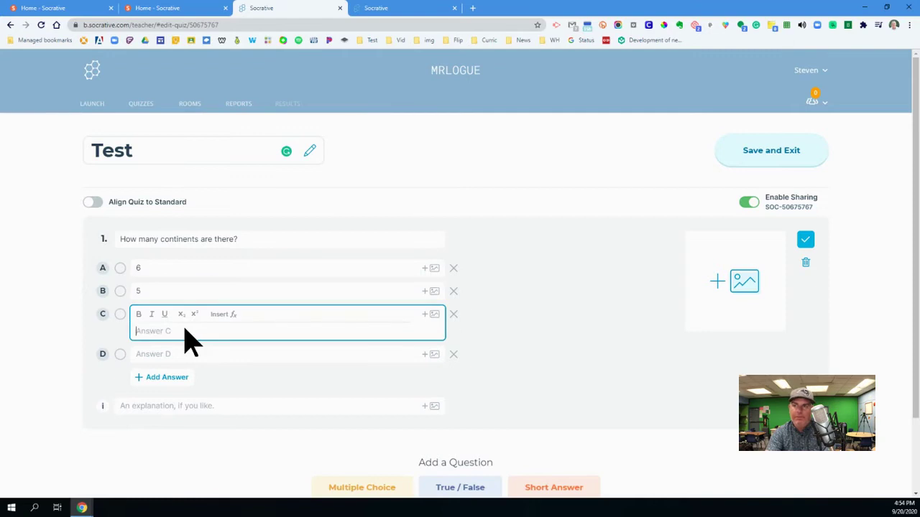
type("7")
Step: Enter answer D as 2345654 and add commas so it reads 2,345,654
left_click(178, 354)
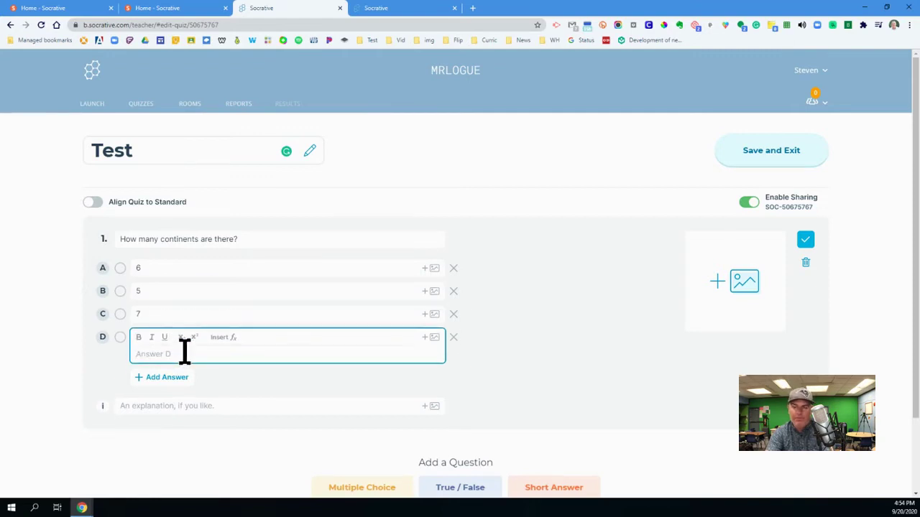
type("2345654")
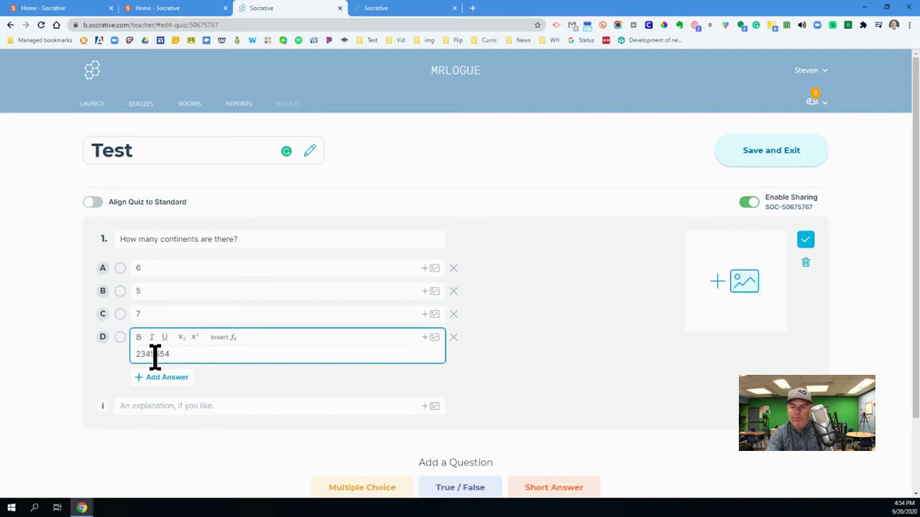
left_click(155, 354)
type(",")
type(",")
key("End")
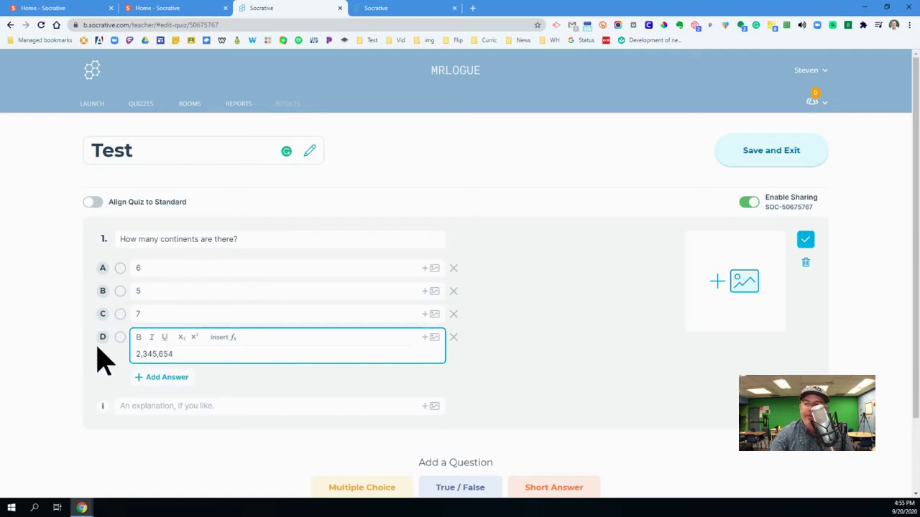
Step: Mark answer C, 7, as correct, then open and cancel the image upload
left_click(118, 376)
left_click(120, 314)
left_click(150, 389)
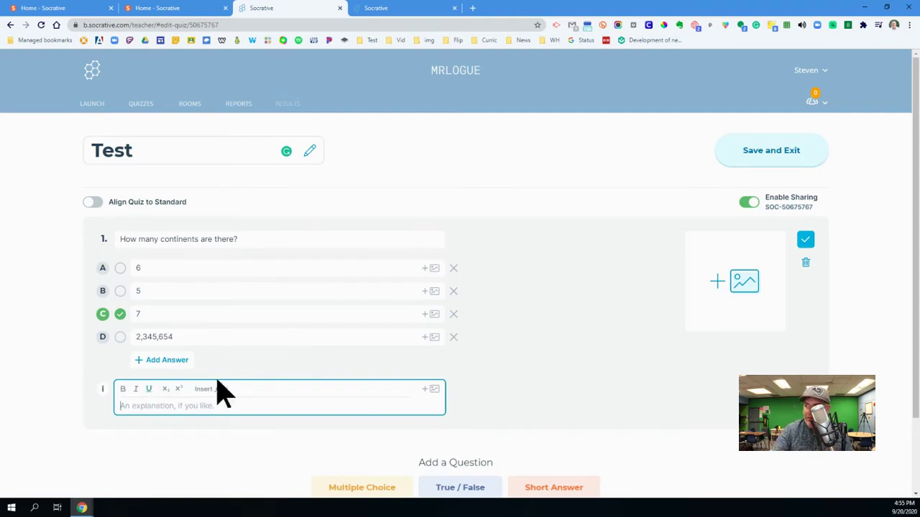
left_click(730, 288)
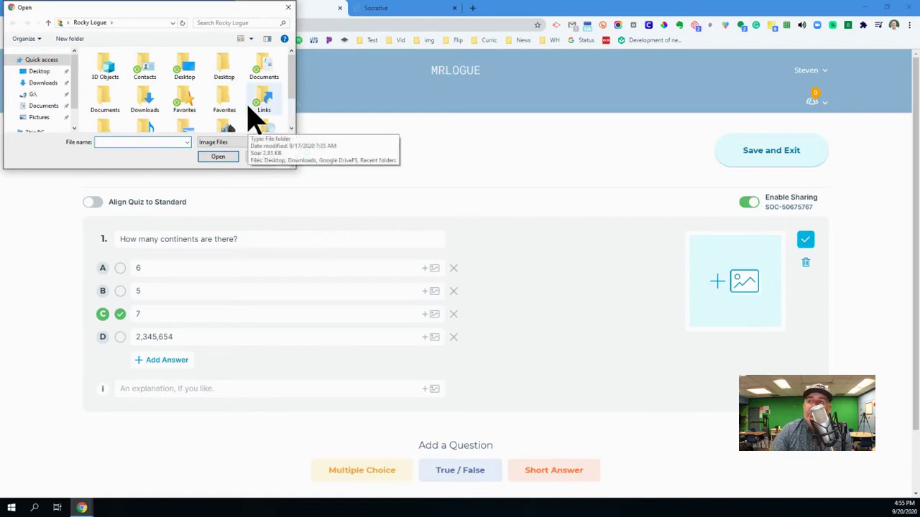
left_click(288, 9)
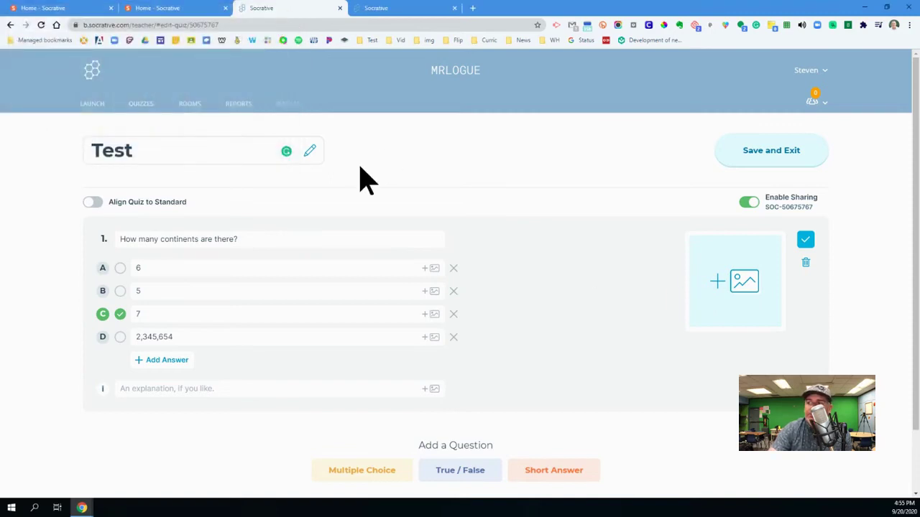
scroll(600, 230, "down", 1)
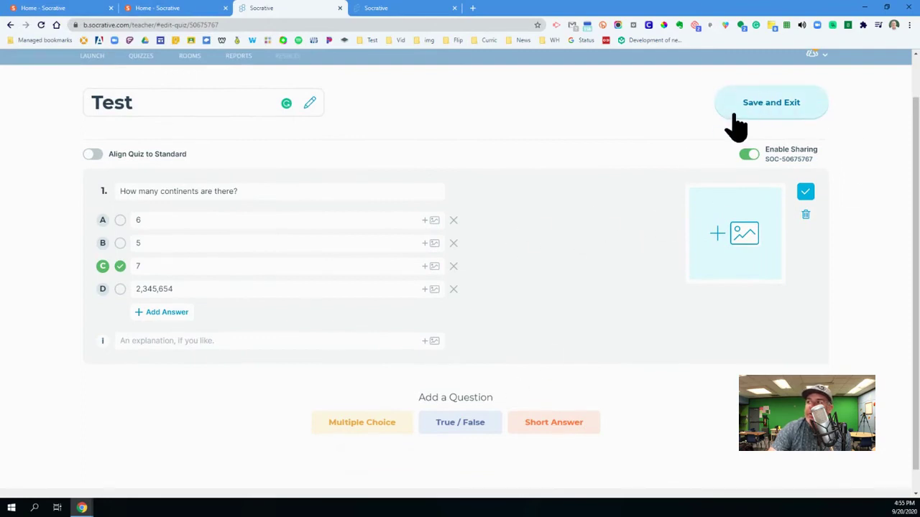
Step: Replace a trial true/false question with a blank short-answer question, then save the Test quiz
left_click(431, 427)
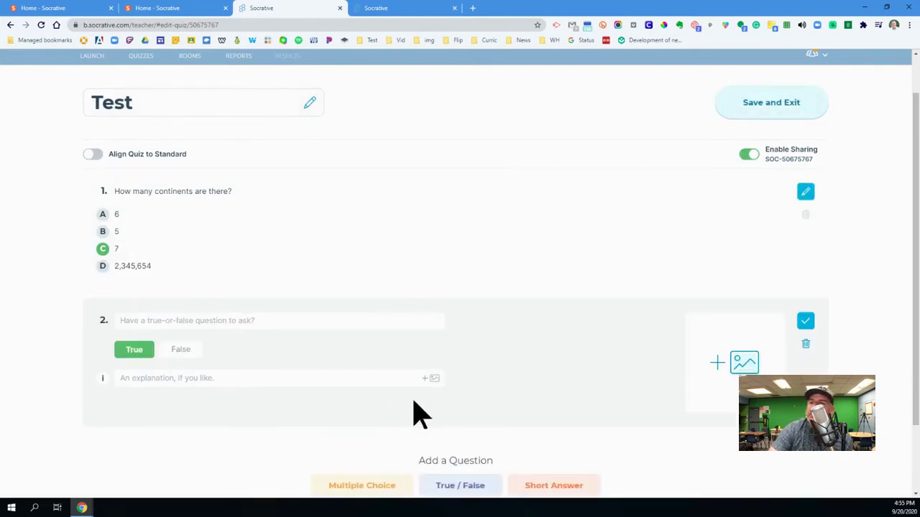
left_click(151, 320)
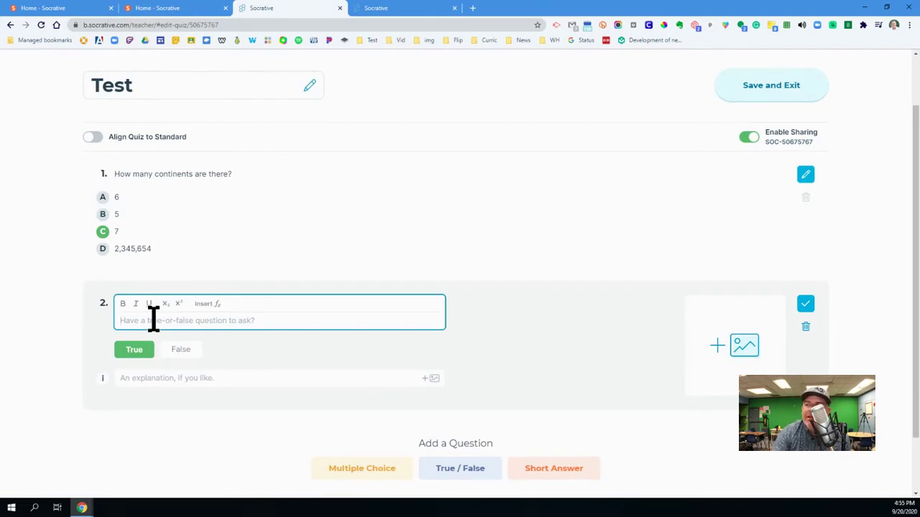
left_click(806, 329)
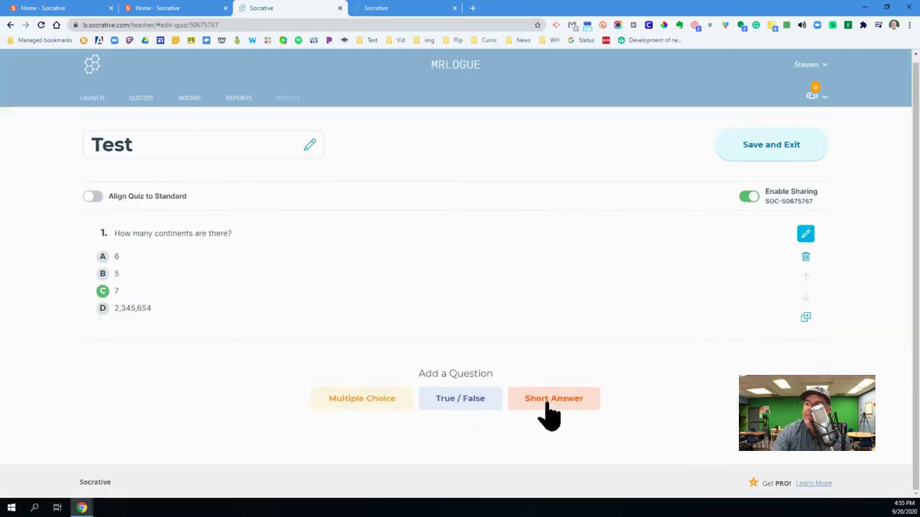
left_click(545, 400)
left_click(191, 190)
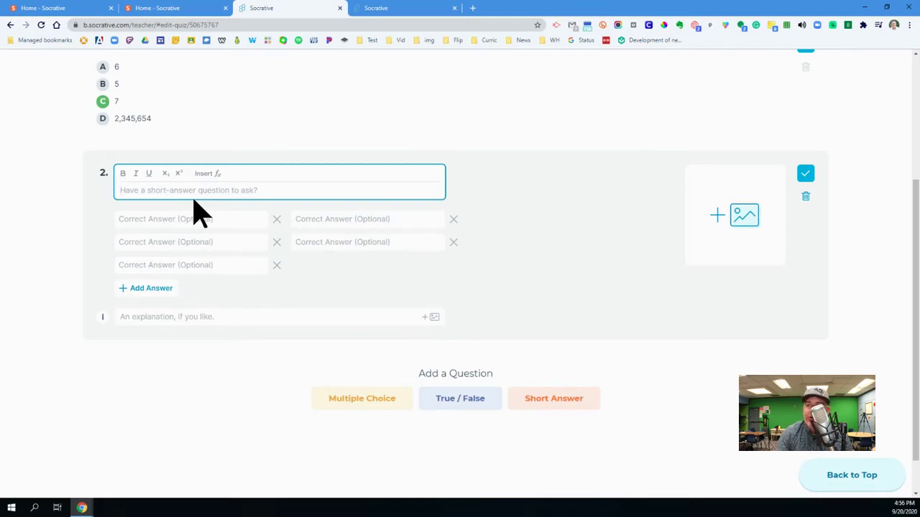
left_click(49, 260)
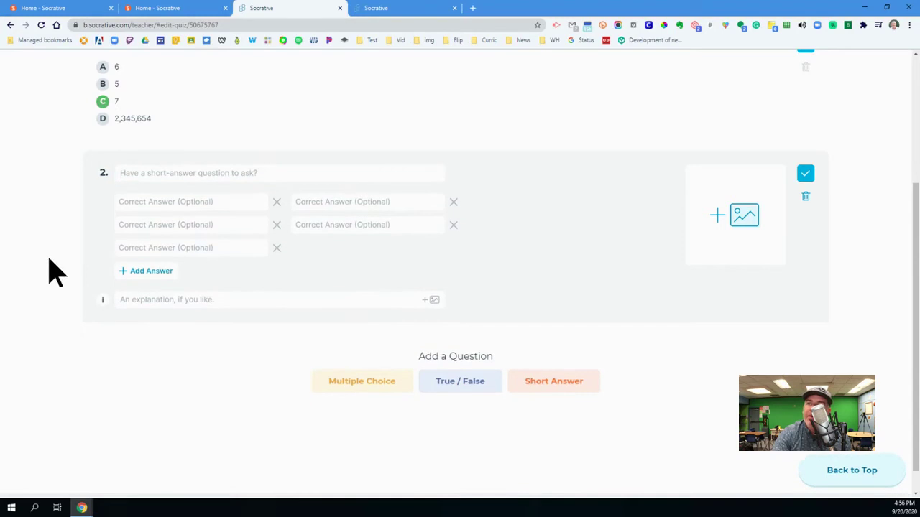
scroll(54, 271, "up", 2)
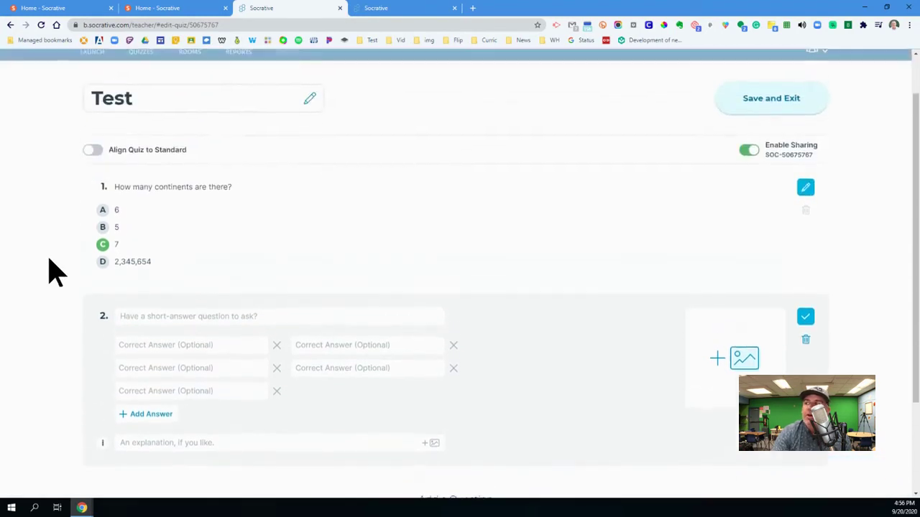
left_click(760, 111)
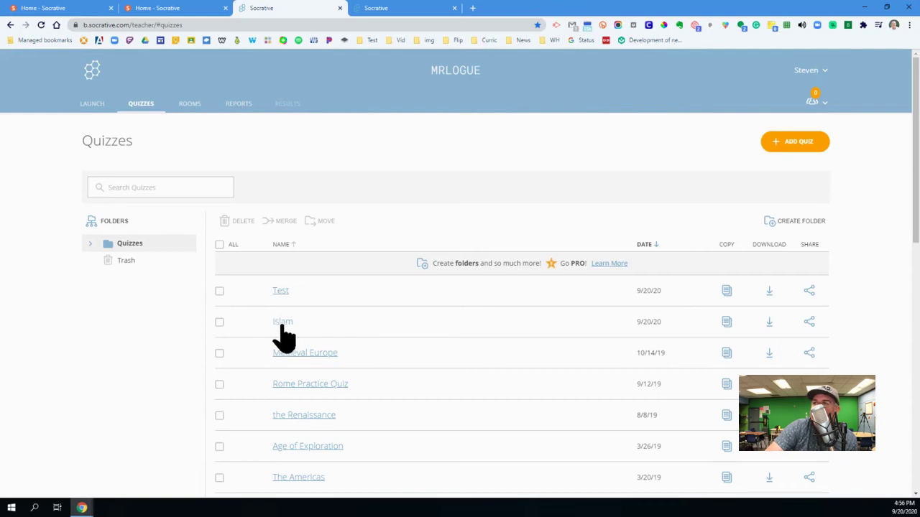
Step: Launch an Exit Ticket from the Launch page, then finish it and confirm with OK
left_click(92, 105)
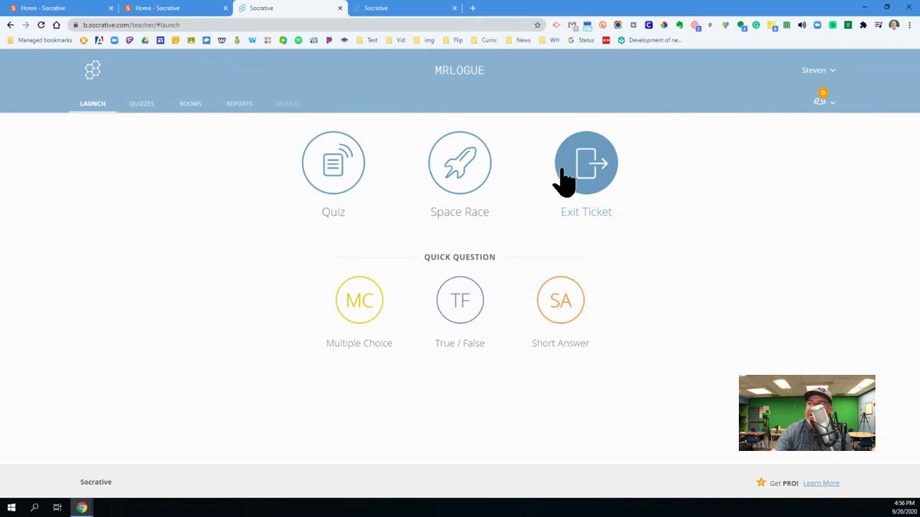
left_click(564, 172)
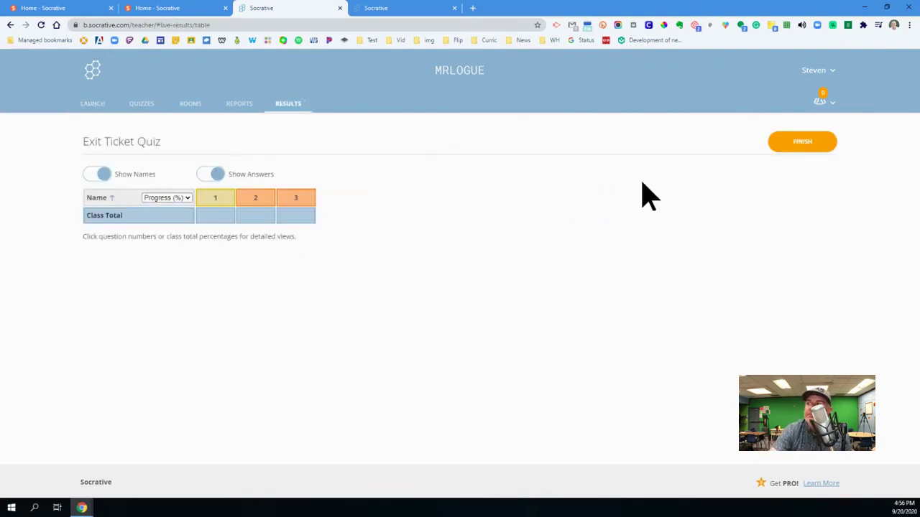
left_click(804, 144)
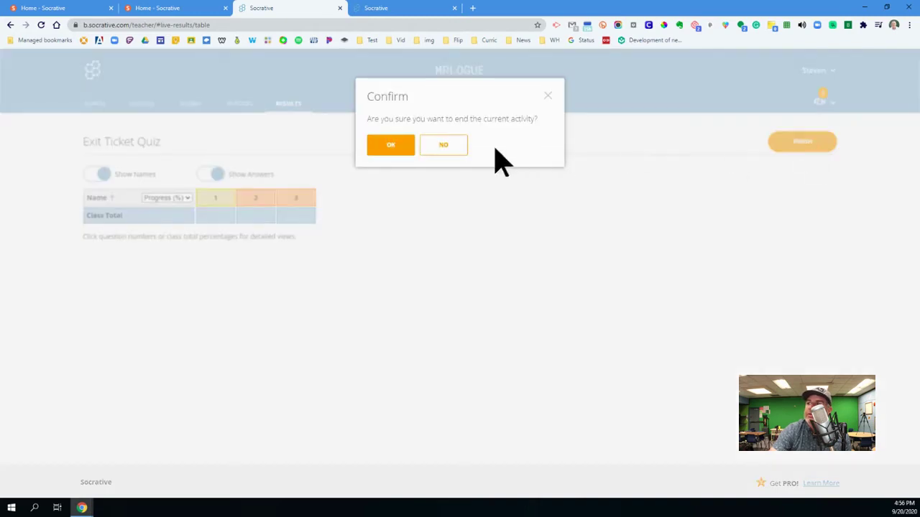
left_click(391, 146)
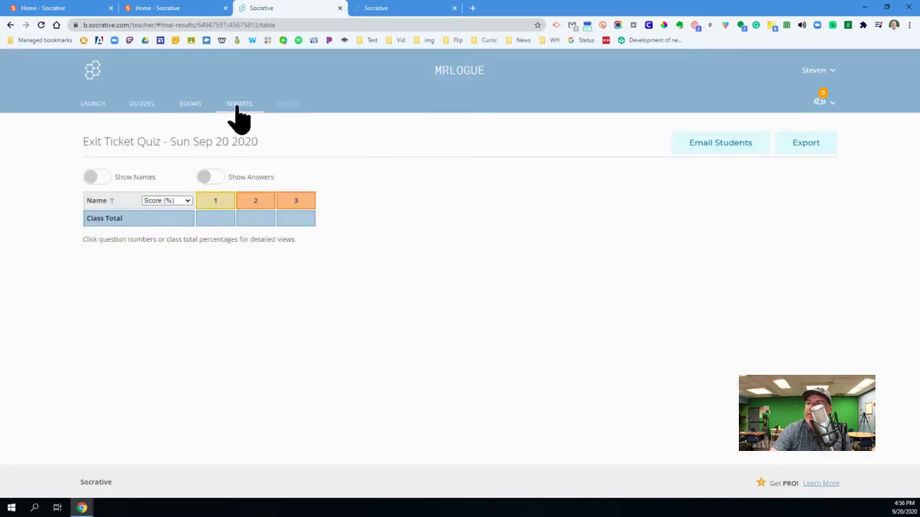
Step: Start a Space Race with the Test quiz and choose the Bee racer icon
left_click(92, 104)
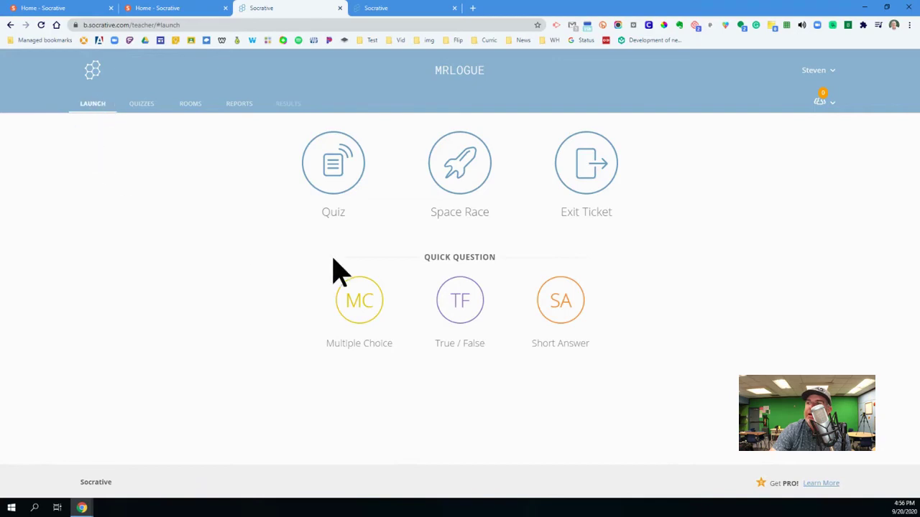
left_click(474, 194)
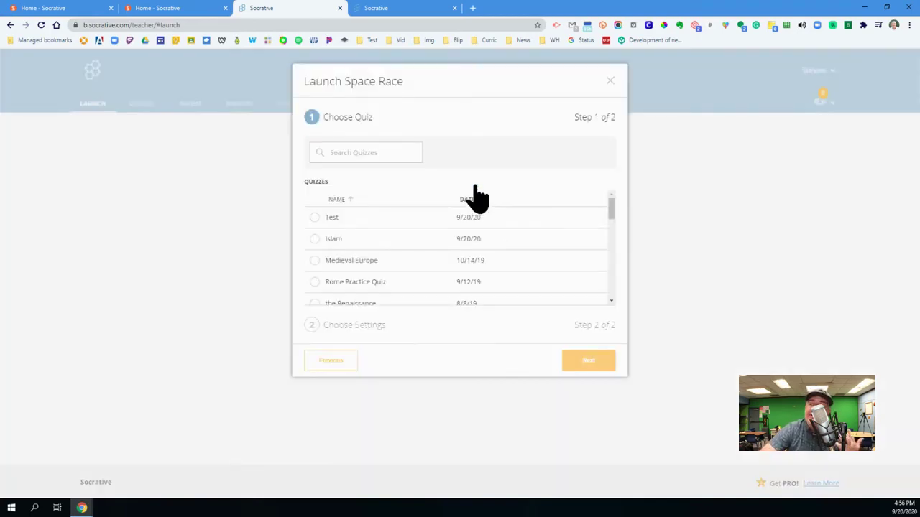
left_click(377, 222)
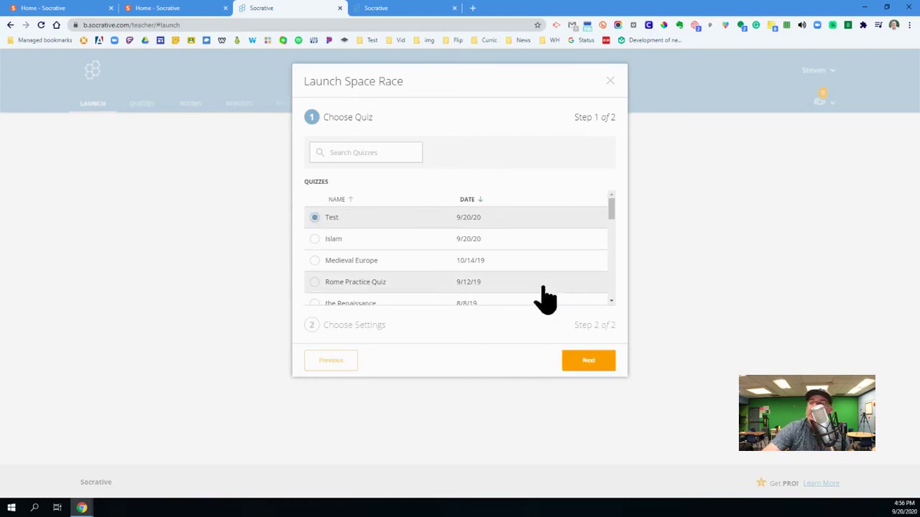
left_click(589, 362)
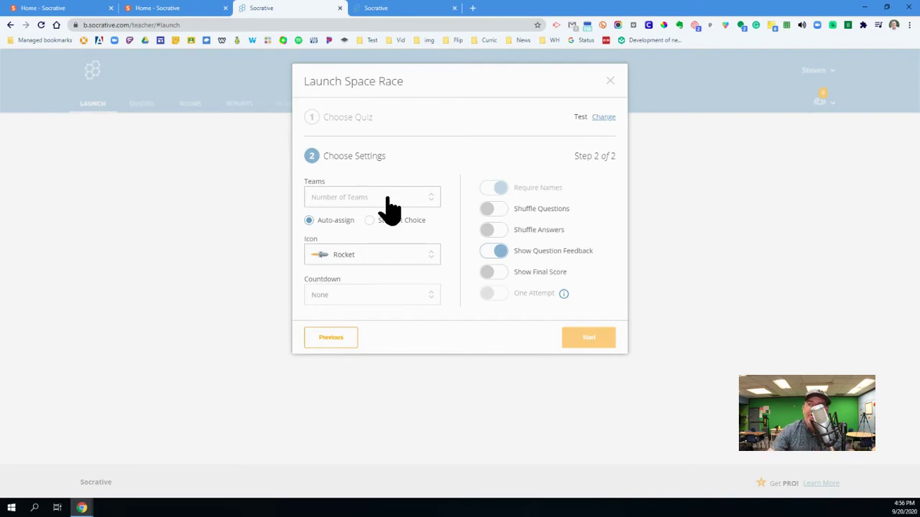
left_click(404, 260)
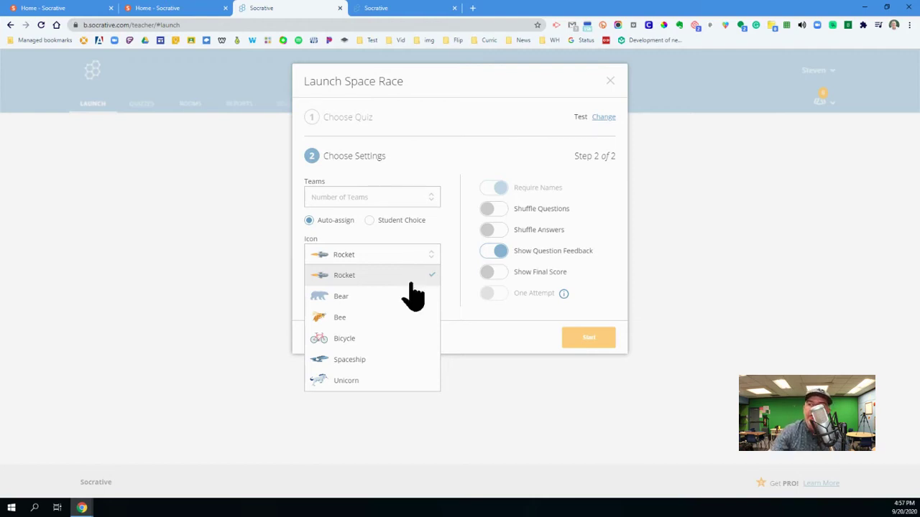
left_click(395, 316)
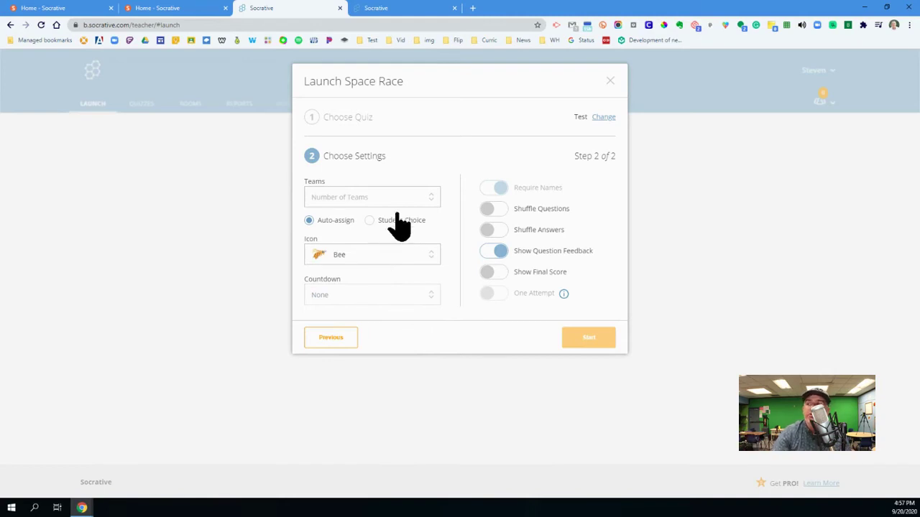
Step: Turn on question feedback and set the race to 3 teams
left_click(496, 249)
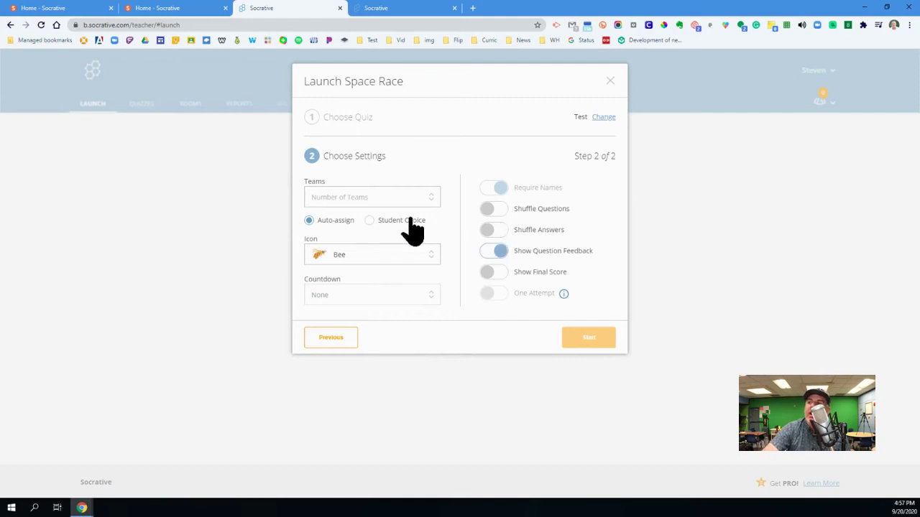
left_click(384, 201)
scroll(370, 260, "down", 3)
scroll(363, 320, "down", 2)
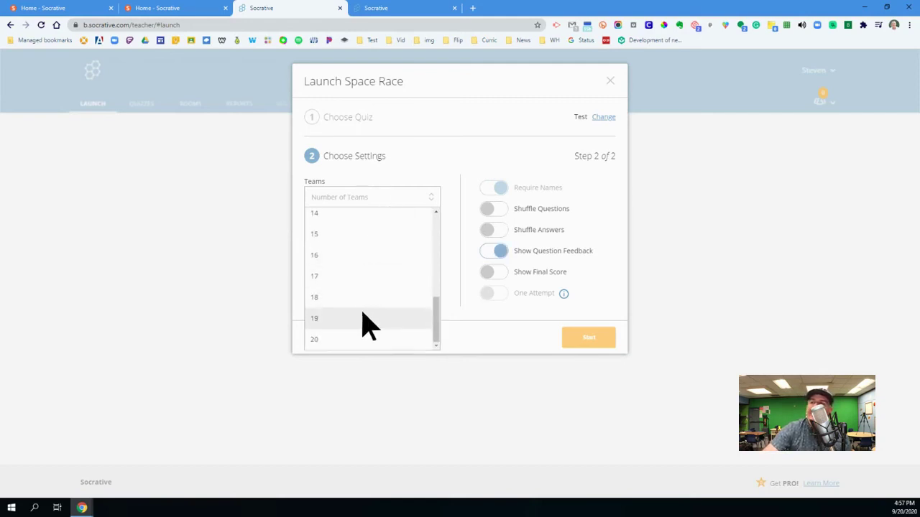
scroll(359, 327, "up", 6)
left_click(439, 159)
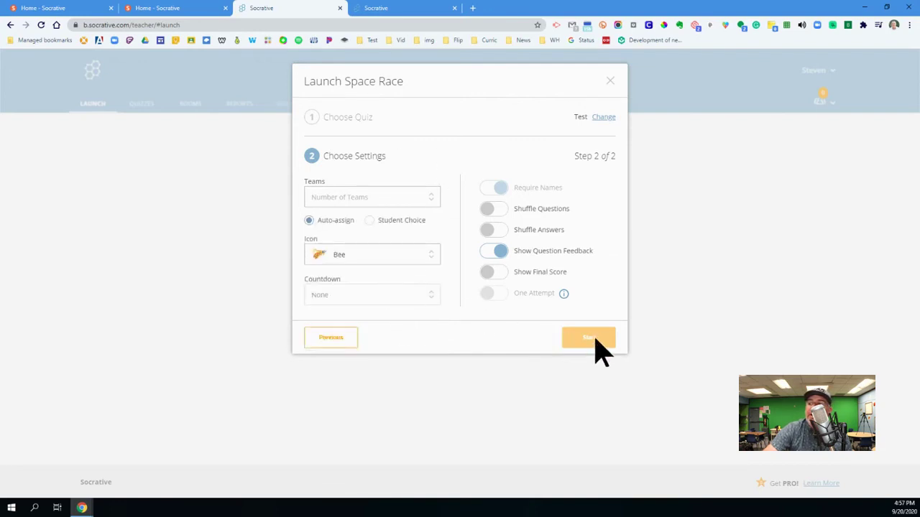
left_click(372, 201)
left_click(342, 239)
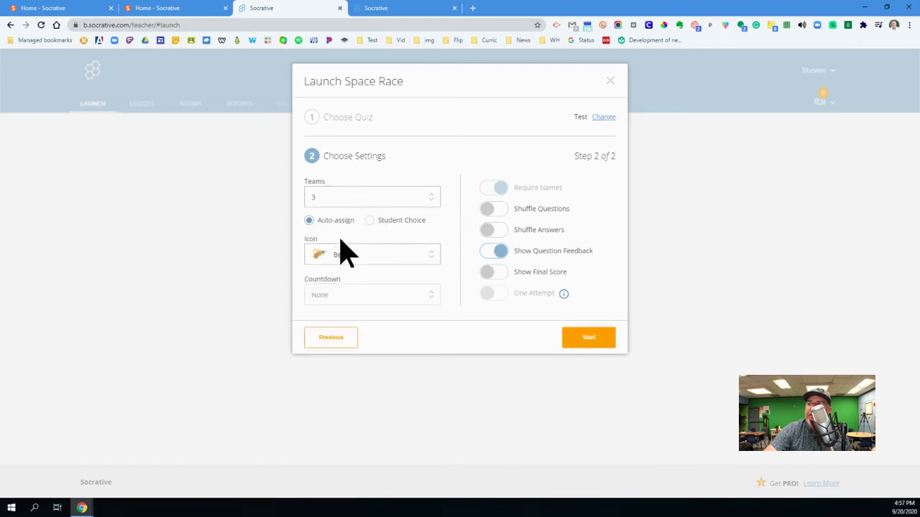
Step: Start the Test space race, then finish it and confirm to show the final results
left_click(589, 342)
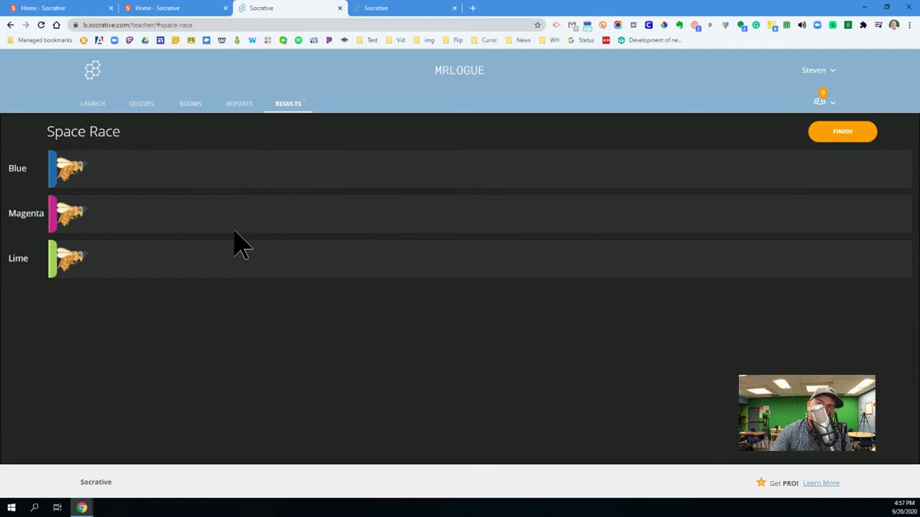
left_click(852, 144)
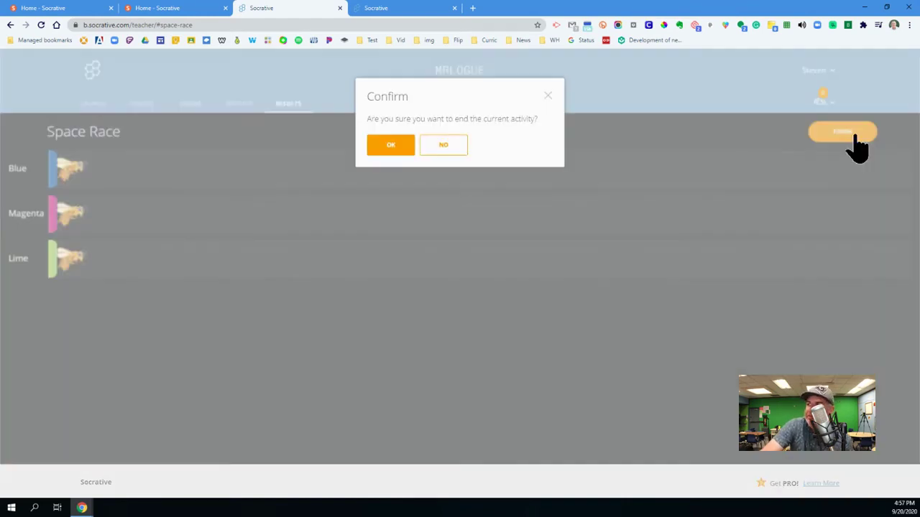
left_click(390, 146)
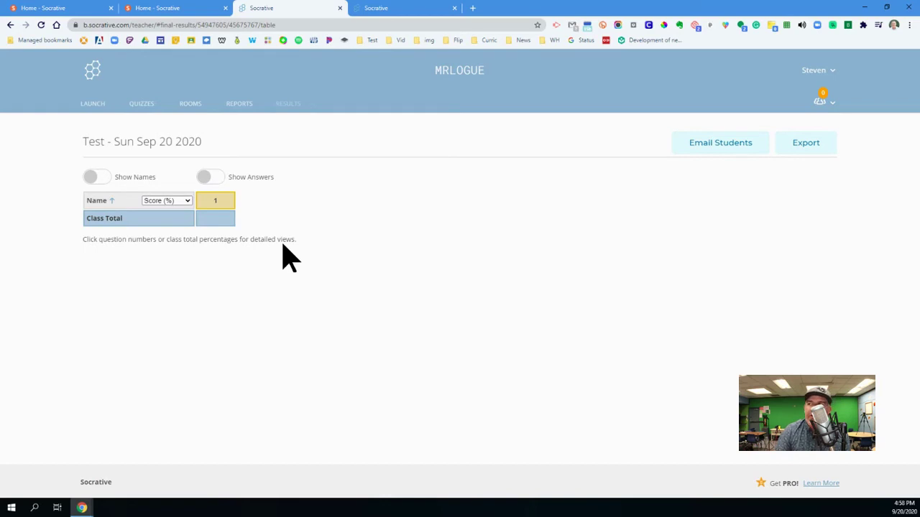
Step: Start a quiz launch and select the Medieval Europe quiz
left_click(94, 108)
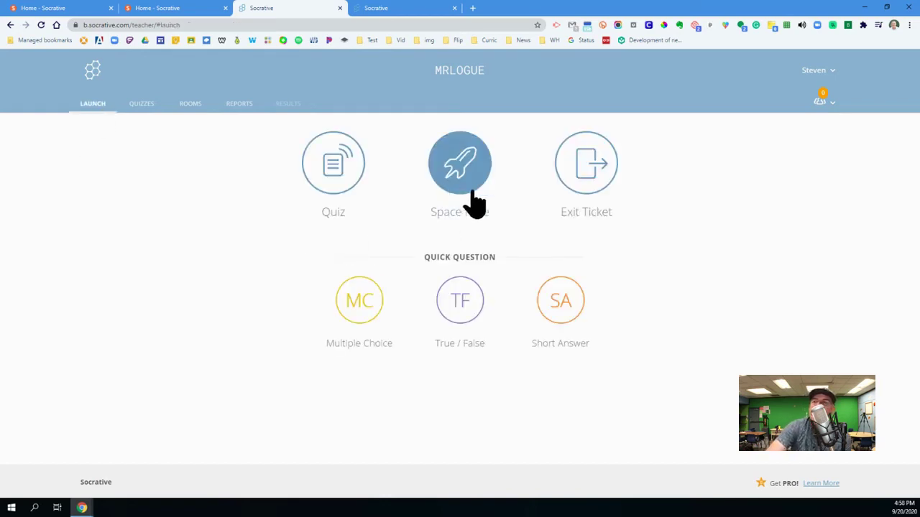
left_click(332, 176)
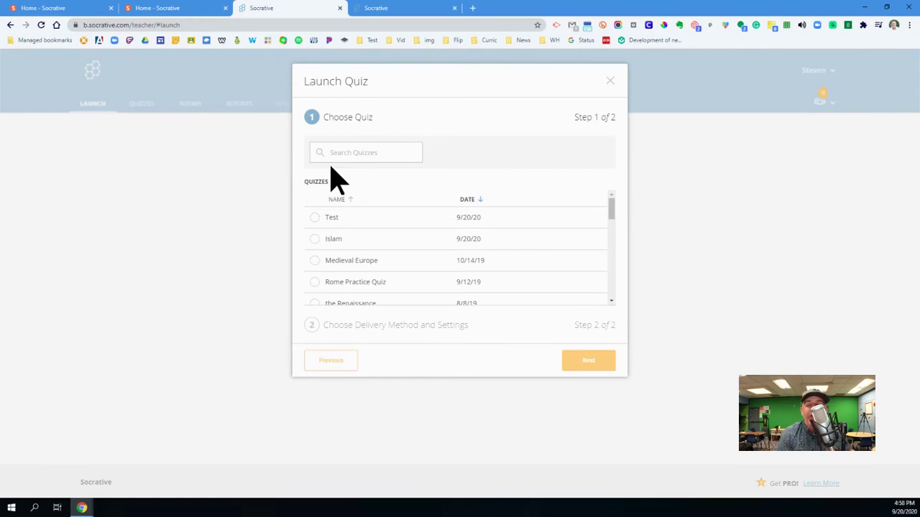
left_click(370, 260)
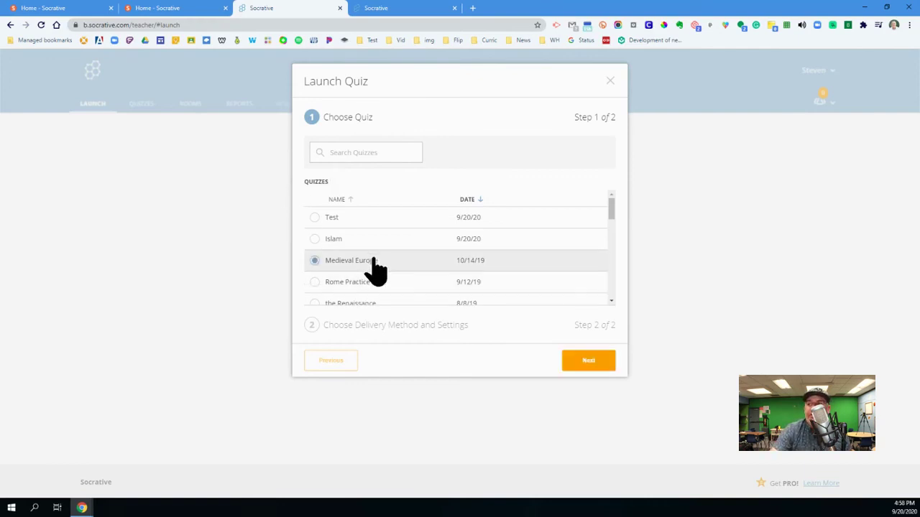
left_click(578, 362)
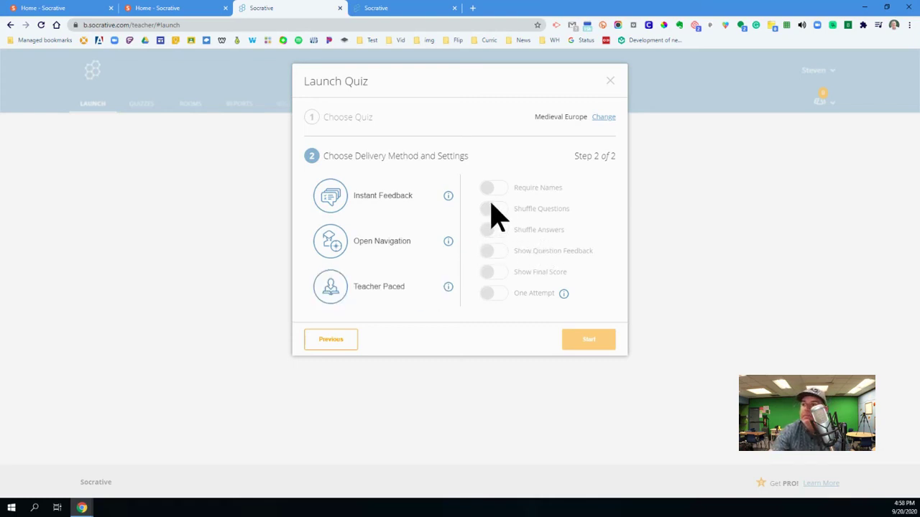
Step: Start it with Instant Feedback, shuffled questions and question feedback on
left_click(402, 215)
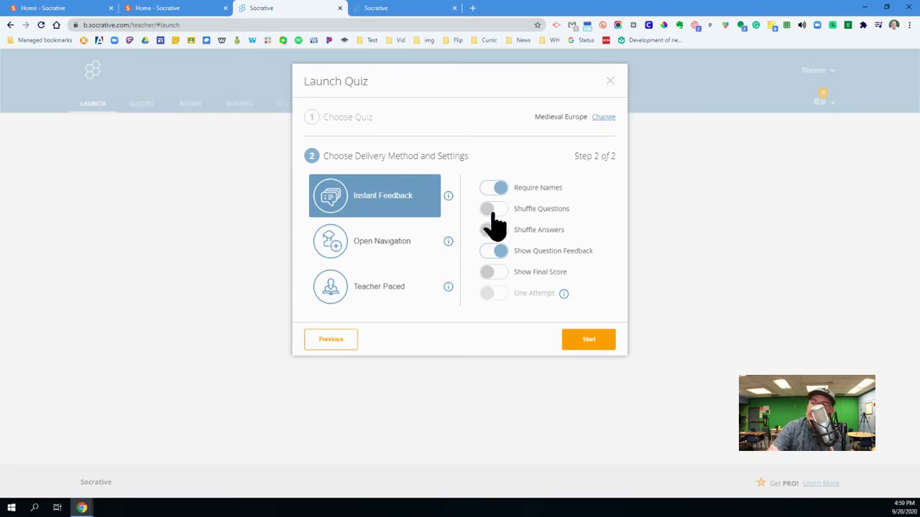
left_click(493, 210)
left_click(492, 233)
left_click(501, 231)
left_click(494, 251)
left_click(495, 275)
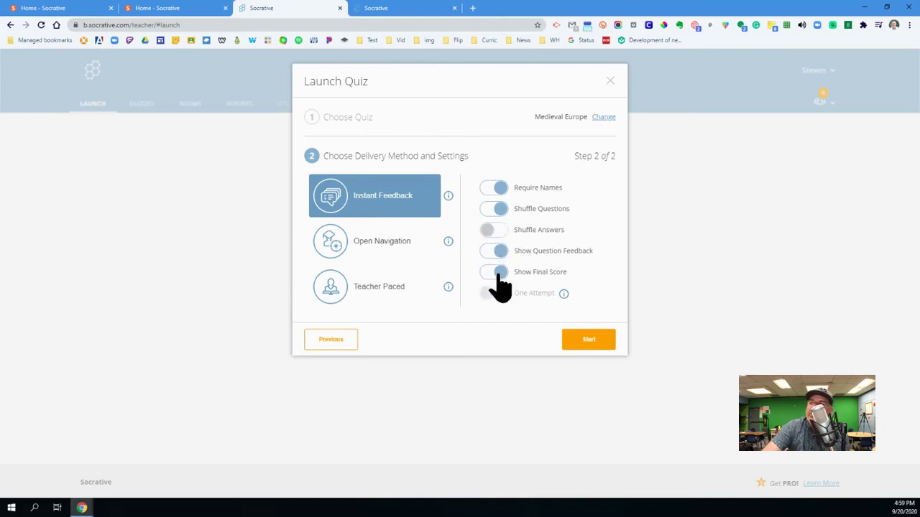
left_click(497, 275)
left_click(587, 342)
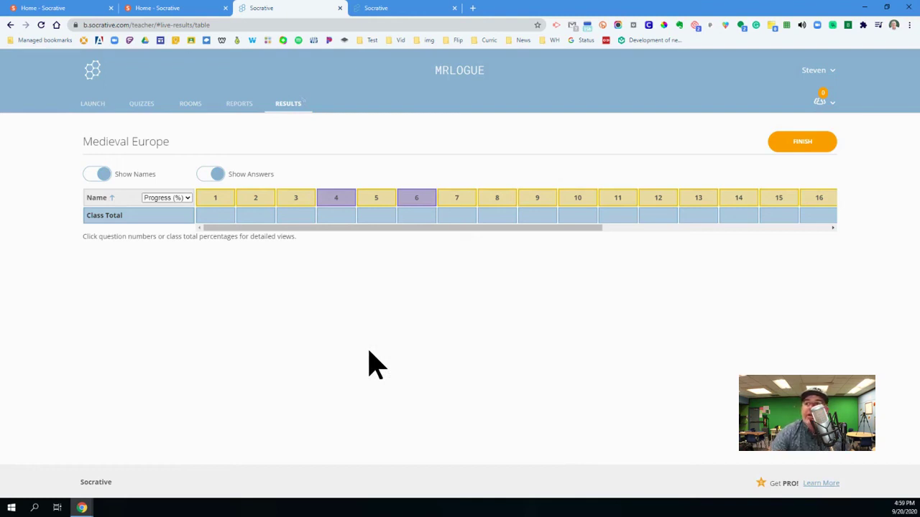
Step: Check the student login page, then return to the live Medieval Europe results table
left_click(388, 13)
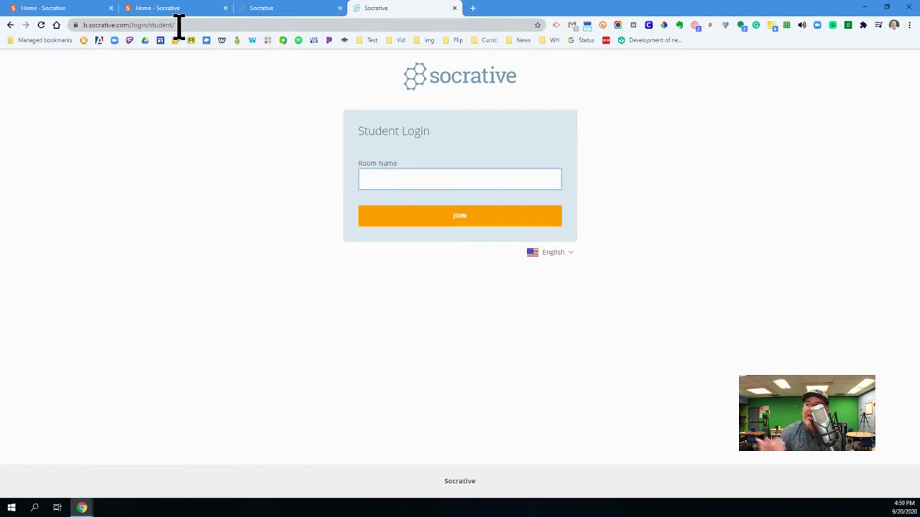
left_click(293, 10)
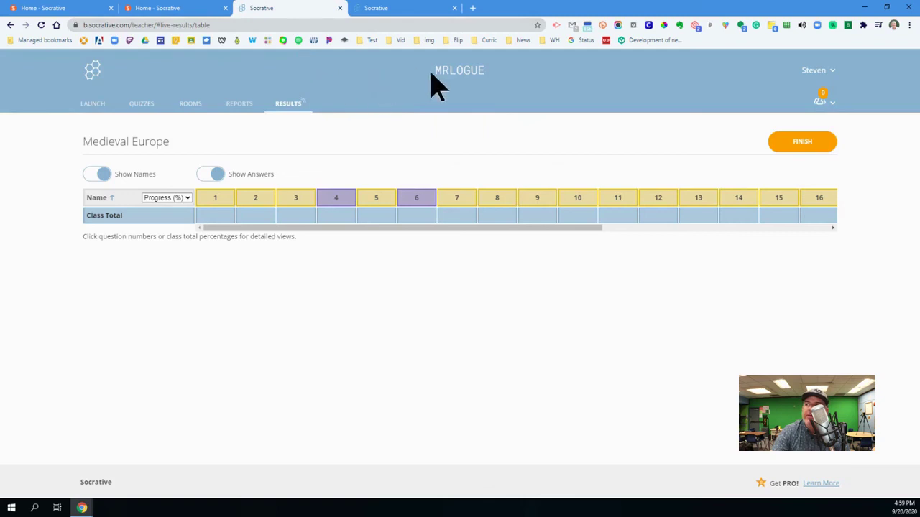
left_click(397, 8)
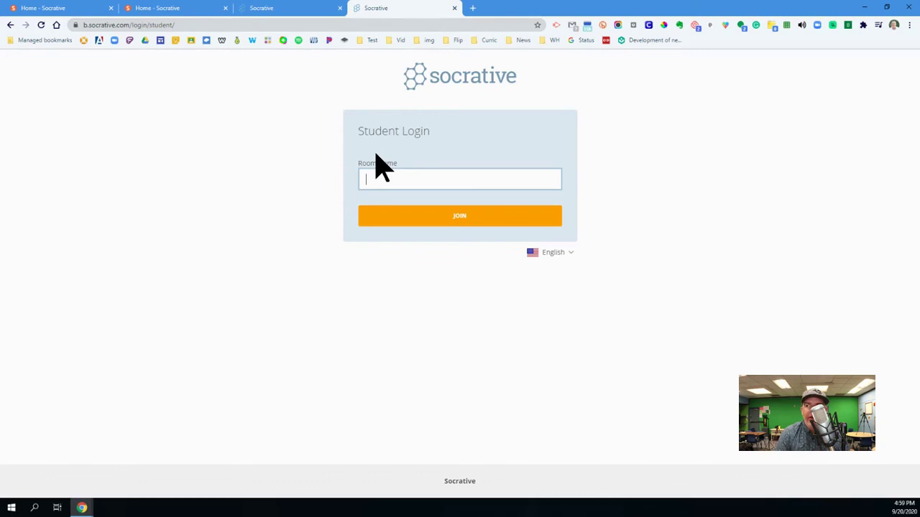
left_click(292, 8)
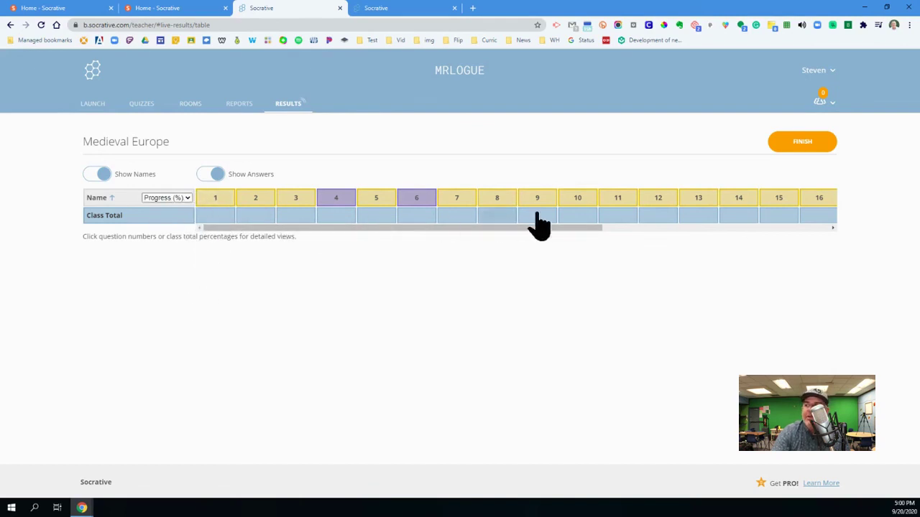
Step: Keep results shown as Progress (%) and open question 9's King Henry III details
left_click(178, 199)
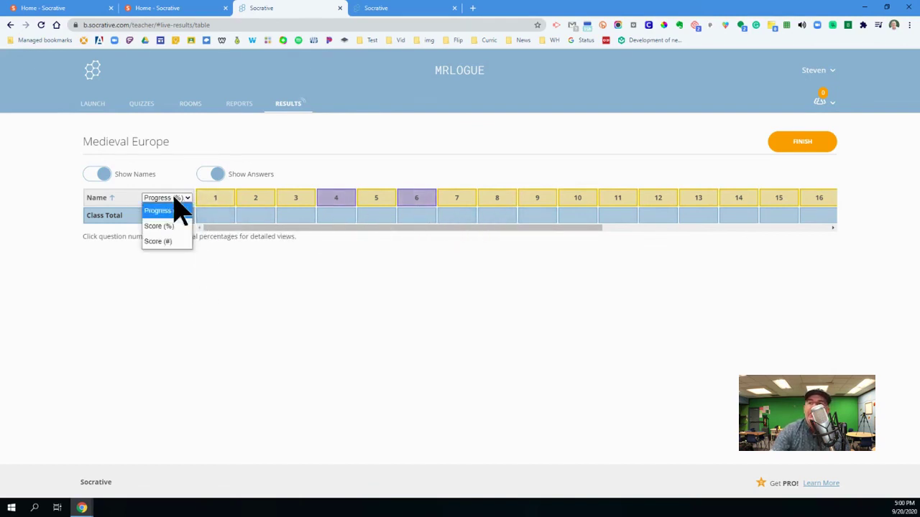
left_click(179, 211)
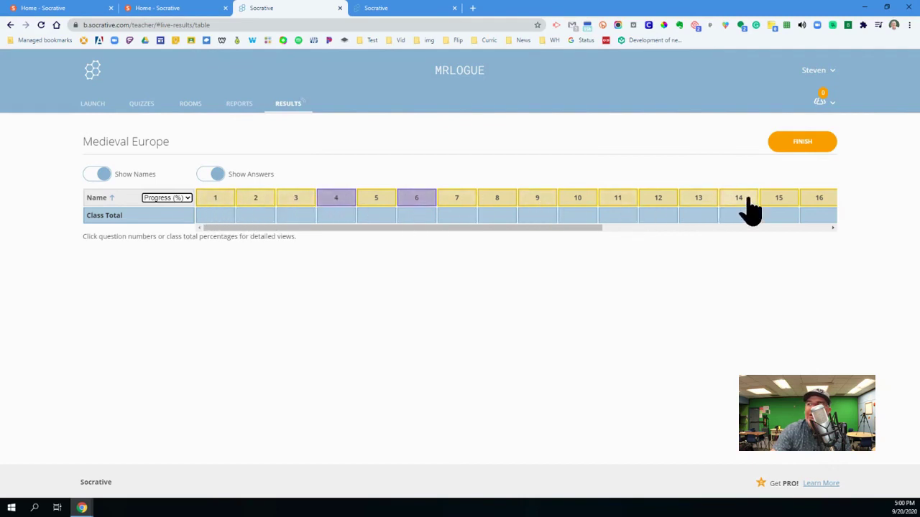
left_click(536, 202)
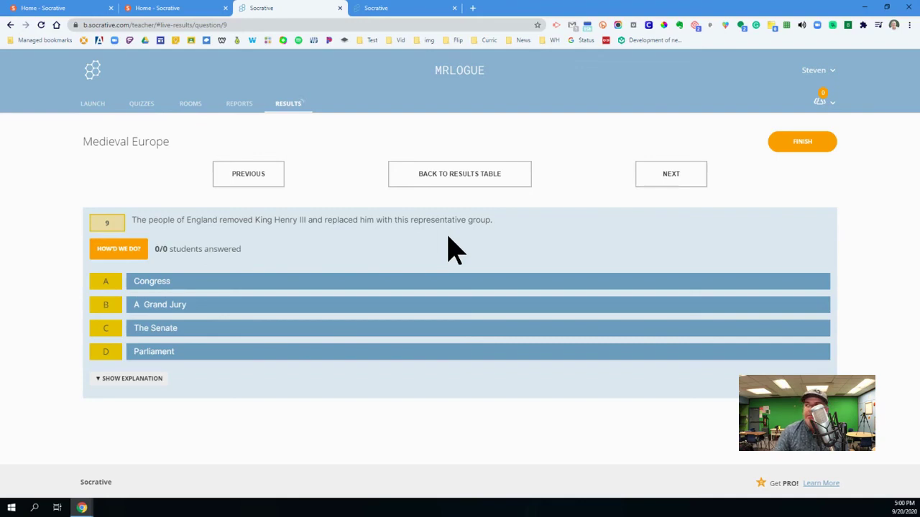
Step: Finish the running Medieval Europe quiz and confirm ending it
left_click(780, 154)
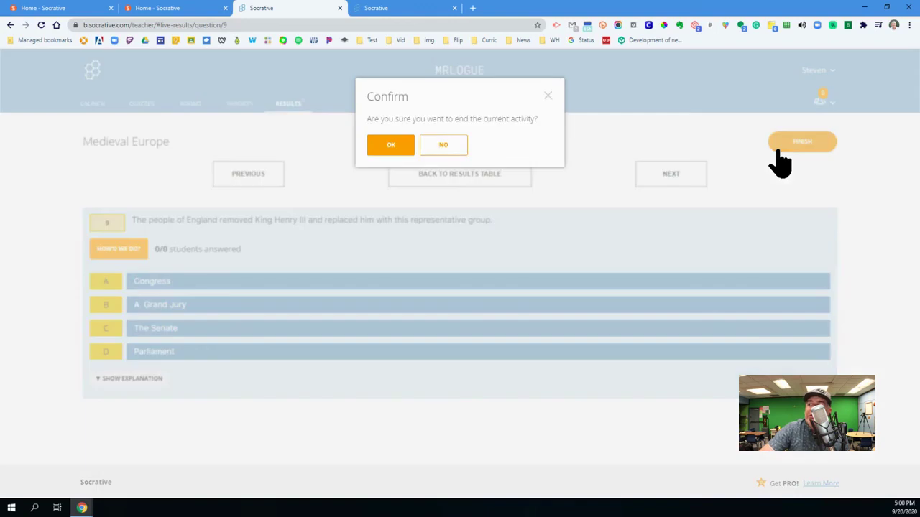
left_click(407, 151)
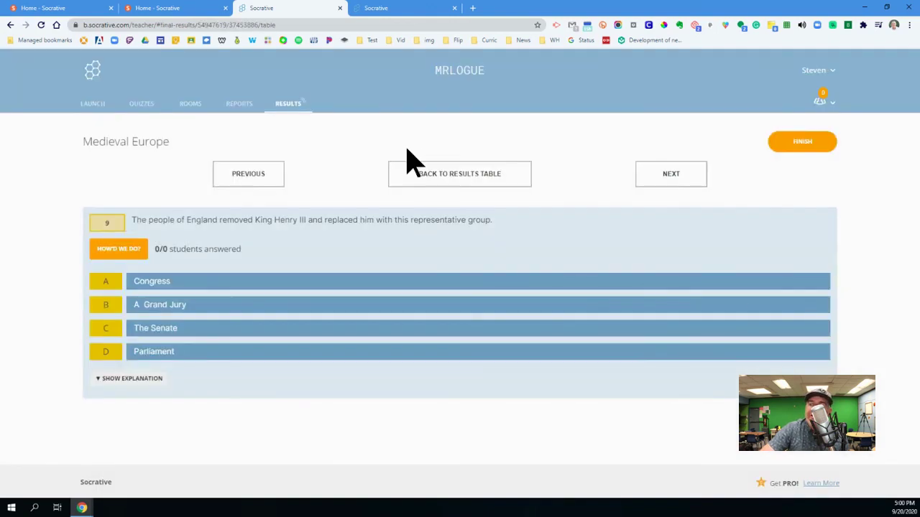